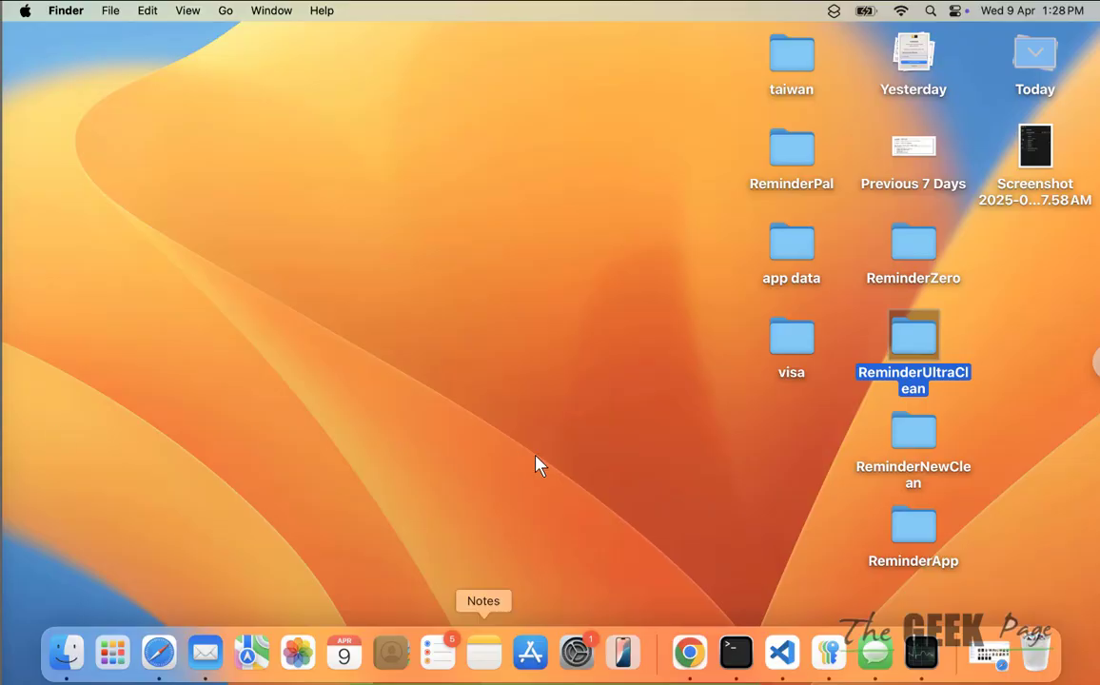
- Open System Settings to Lock Screen, showing the 5-minute screen saver and 10-minute display-off timers
click(577, 653)
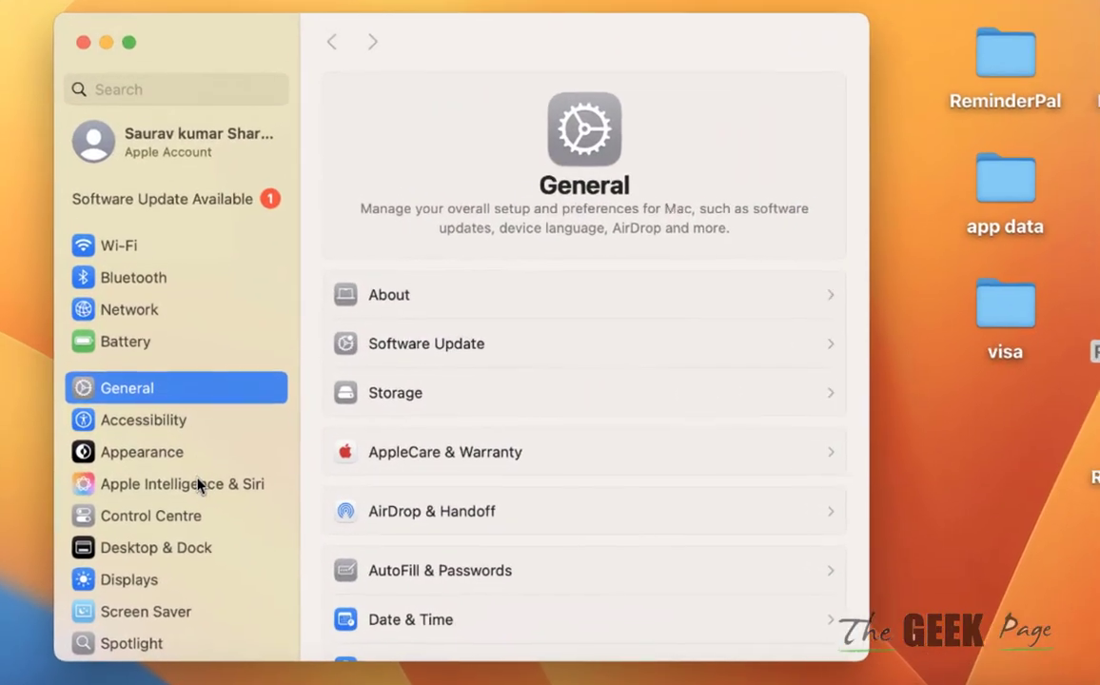
scroll(187, 475, down, 5)
scroll(190, 486, down, 2)
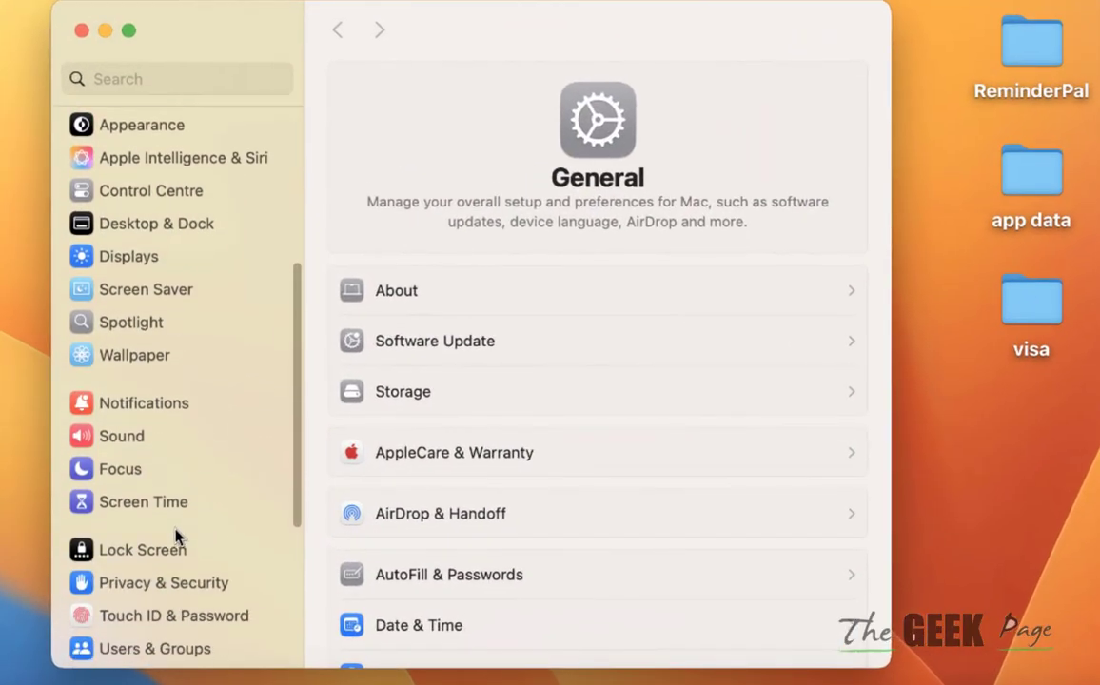
click(147, 533)
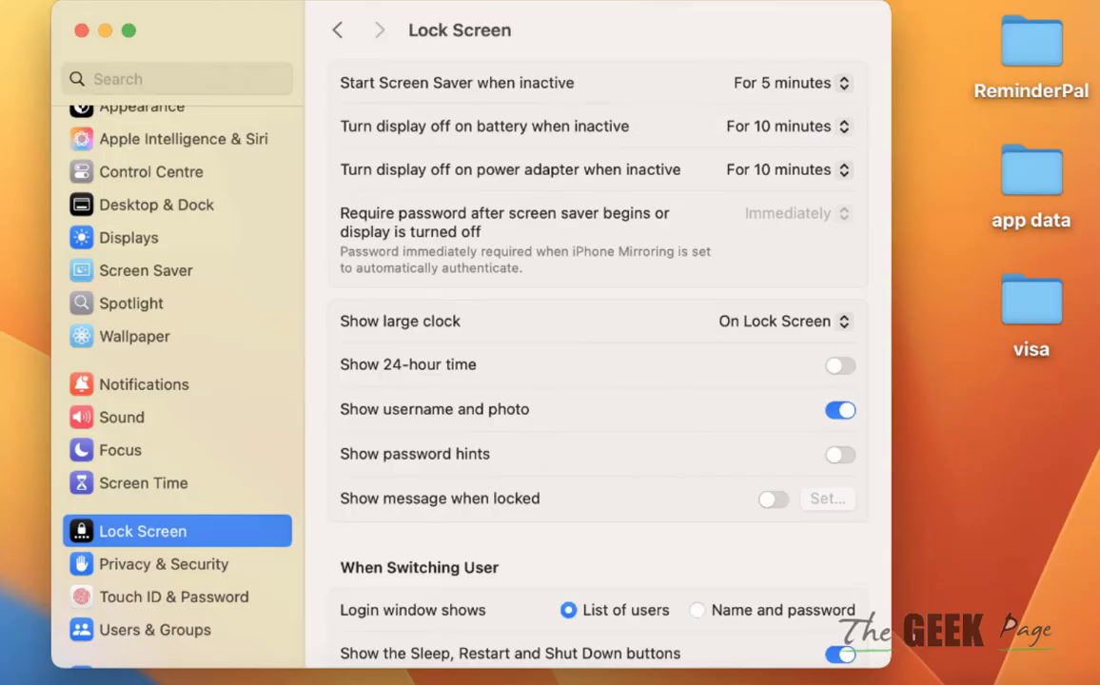
- Show the Battery pane, charging at 91%, with Low Power Mode set to Only on Battery
scroll(153, 379, up, 5)
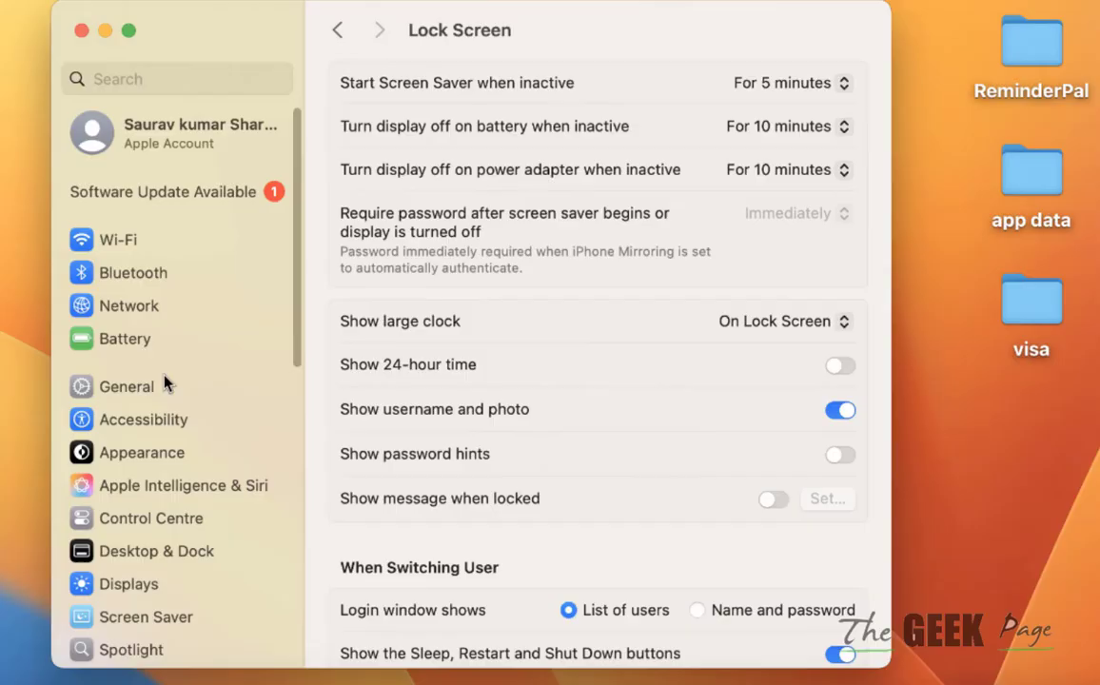
click(131, 344)
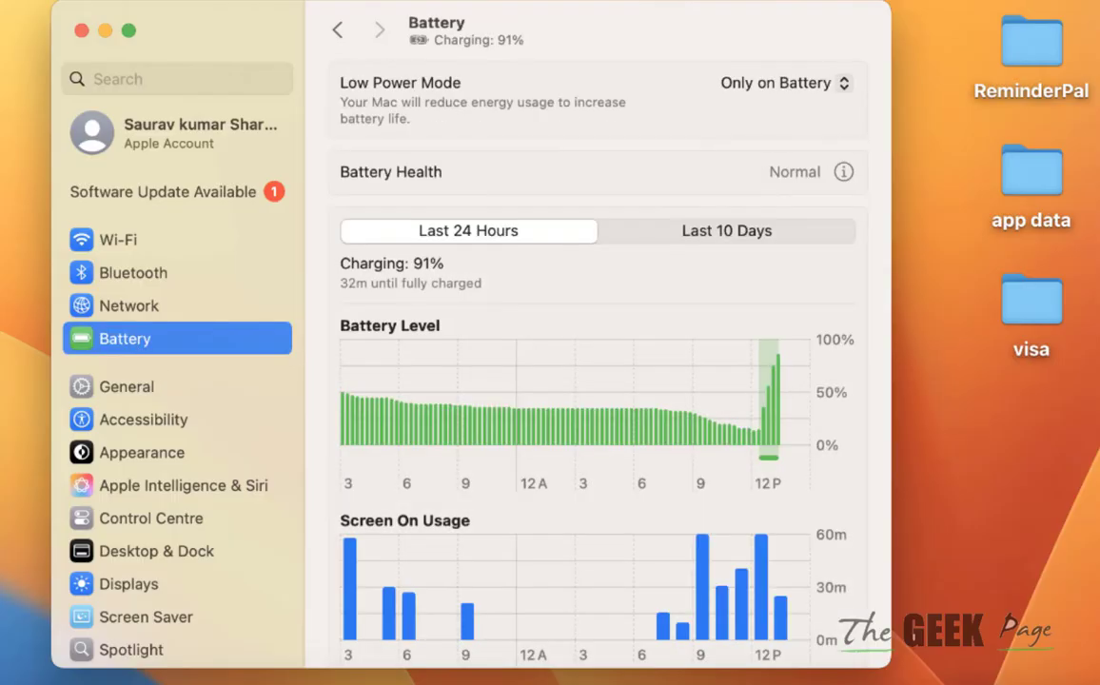
scroll(653, 381, down, 3)
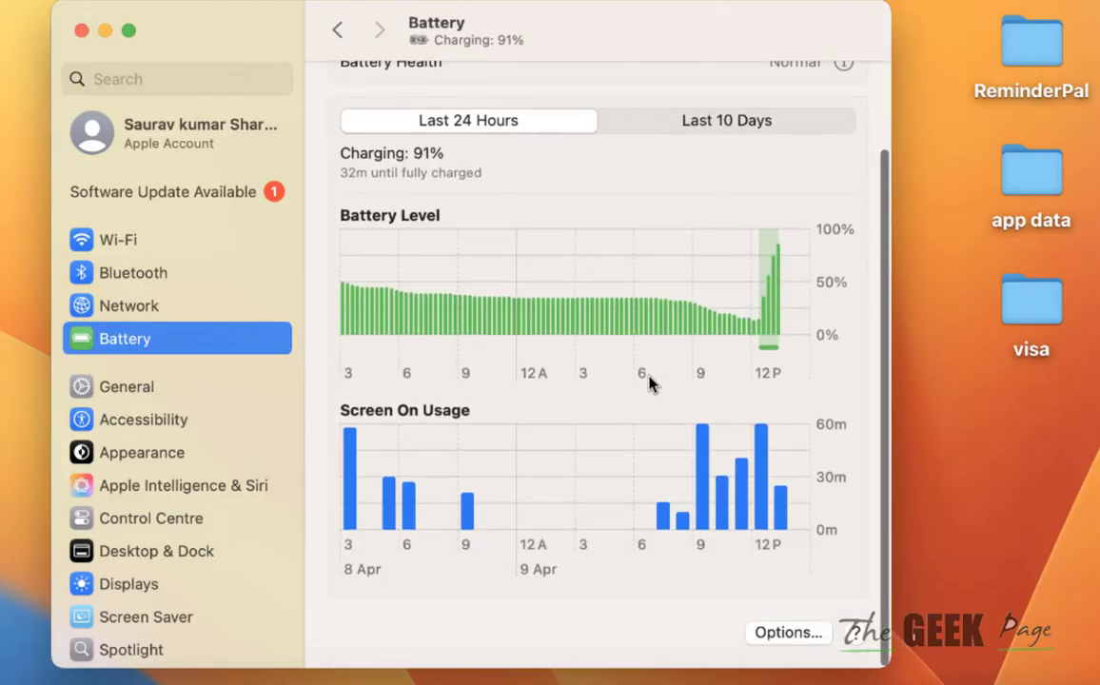
click(788, 633)
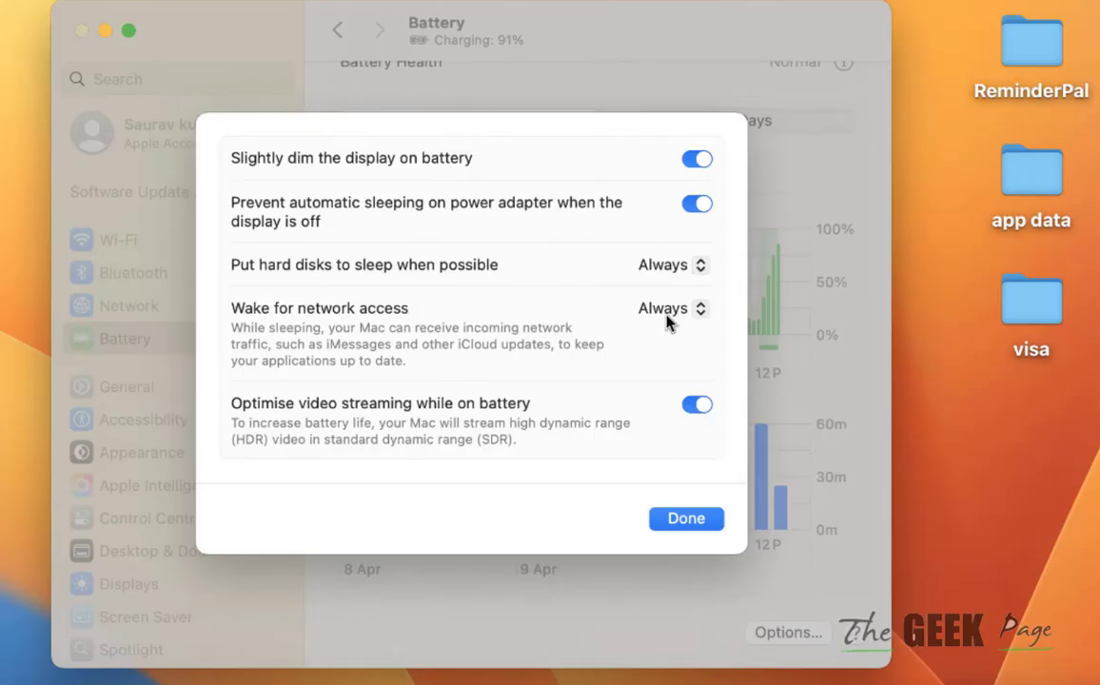
click(699, 310)
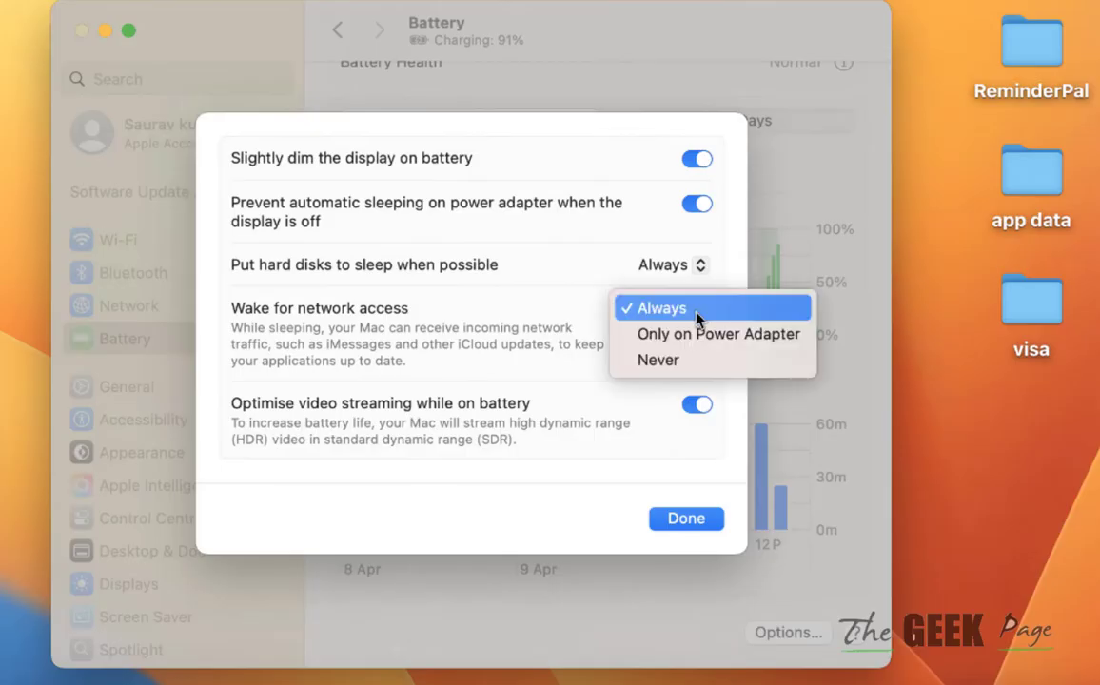
click(676, 362)
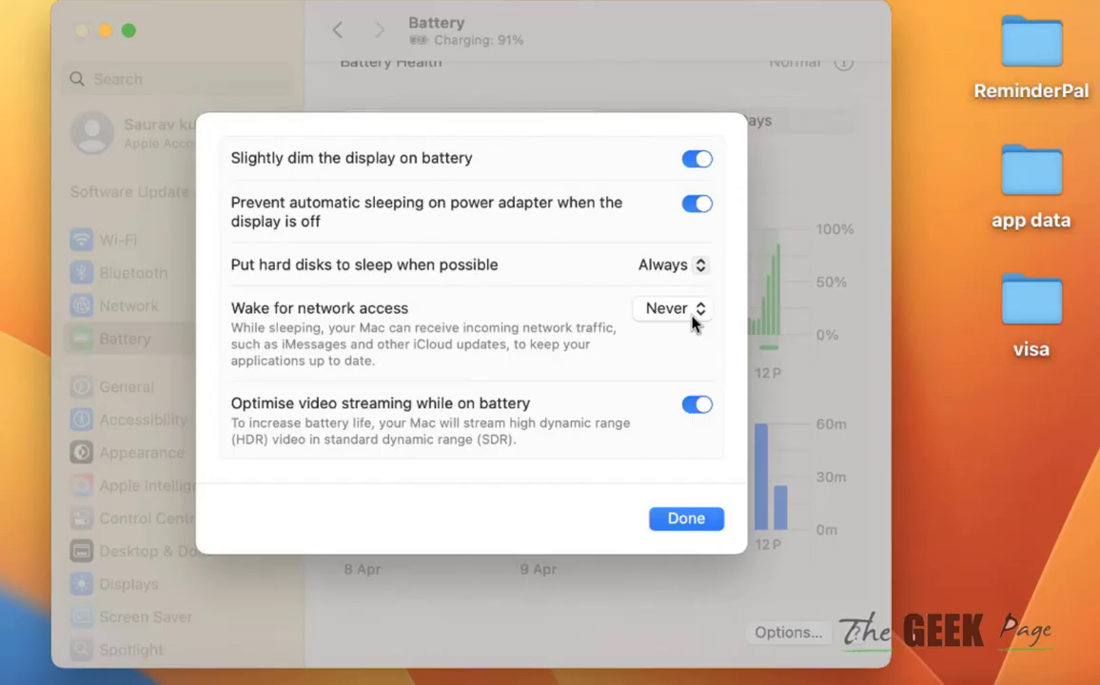
click(700, 206)
click(705, 208)
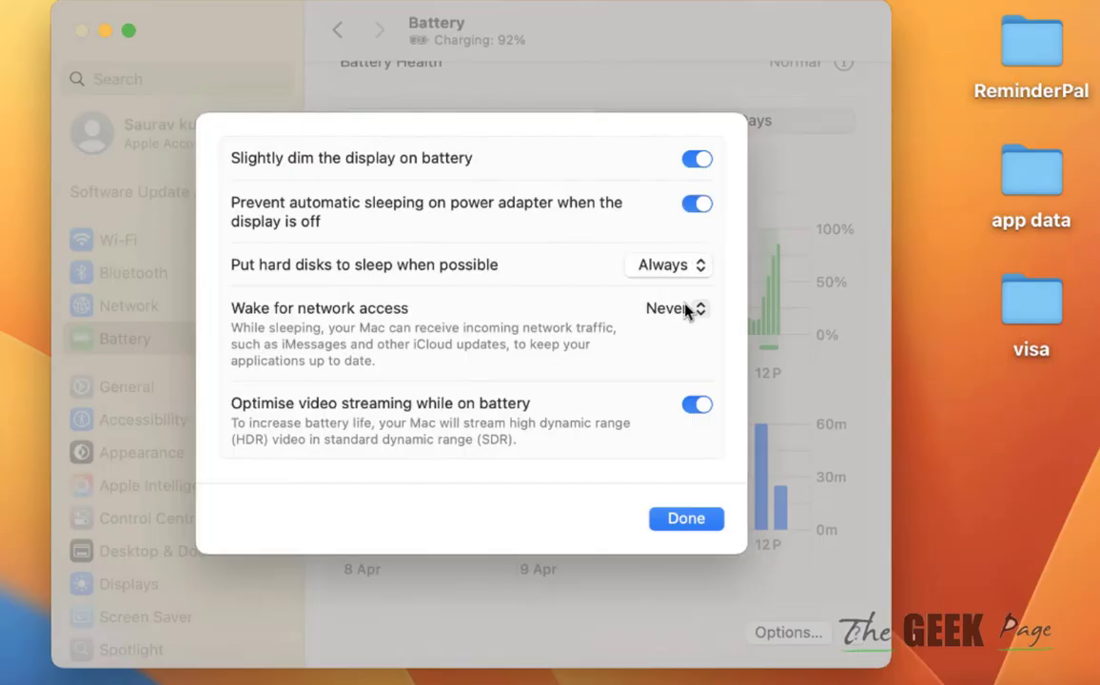
click(688, 310)
click(699, 258)
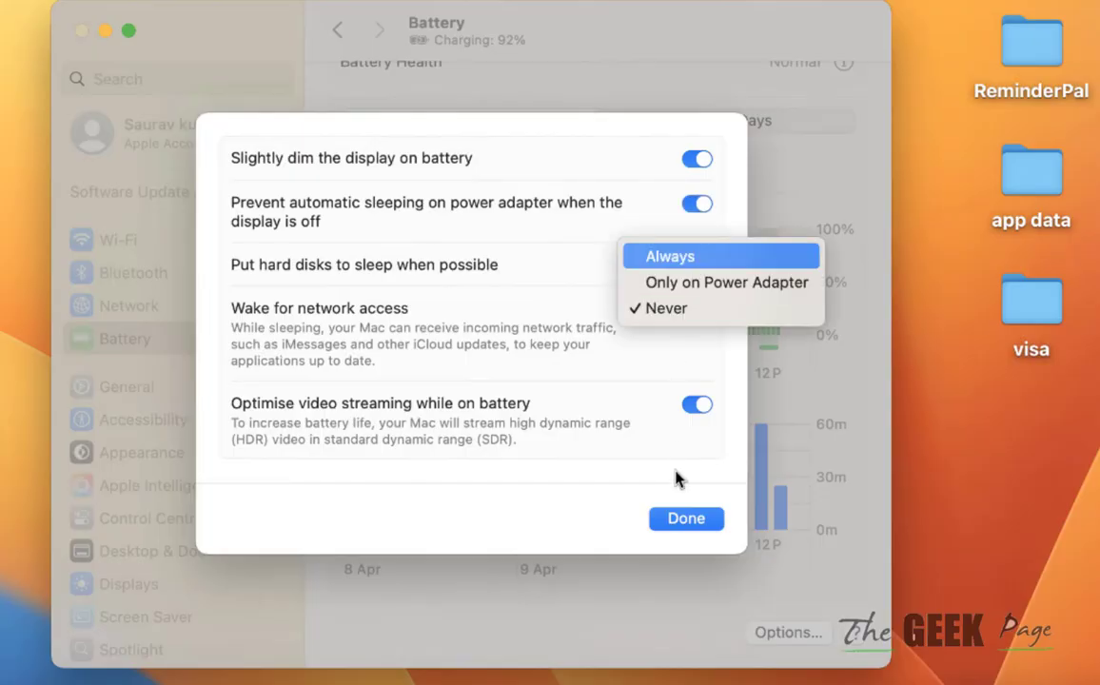
- Dismiss the power options sheet and close the System Settings window
click(686, 518)
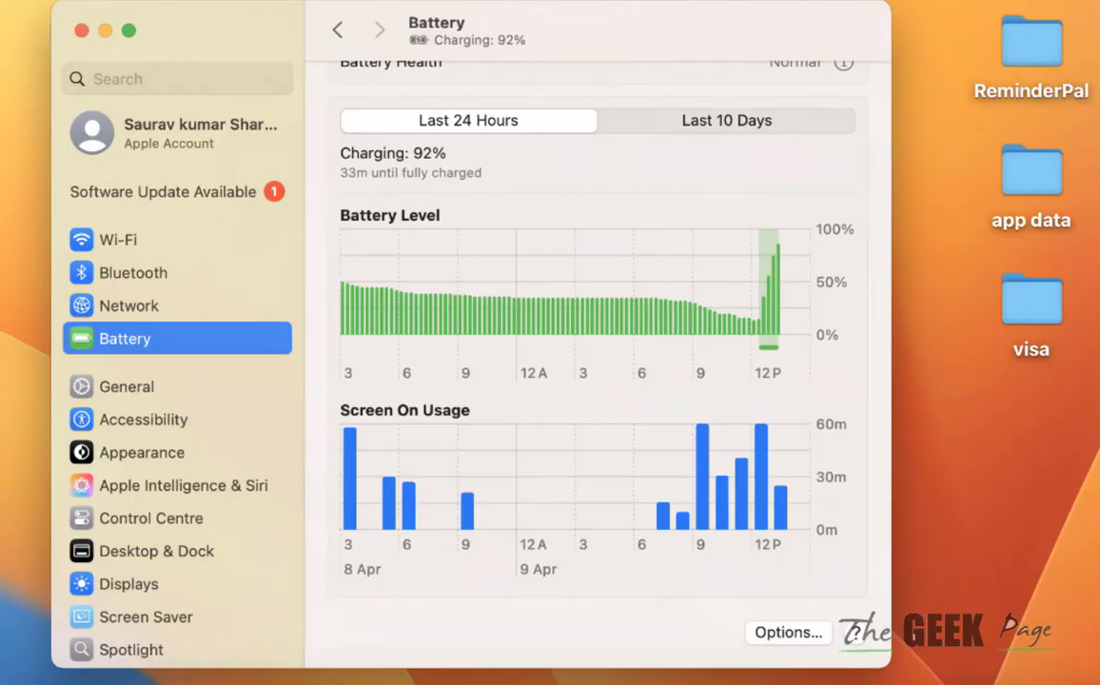
click(81, 31)
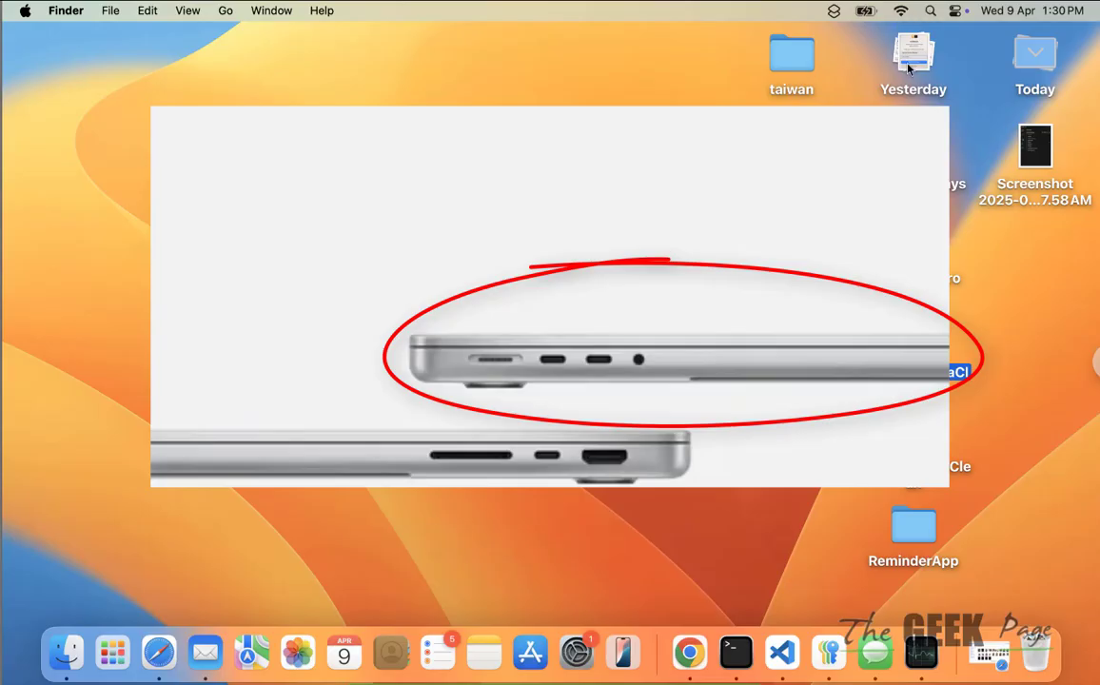
- Launch Activity Monitor via a Spotlight search for 'ac' and select the WindowServer and Activity Monitor processes
text(ac)
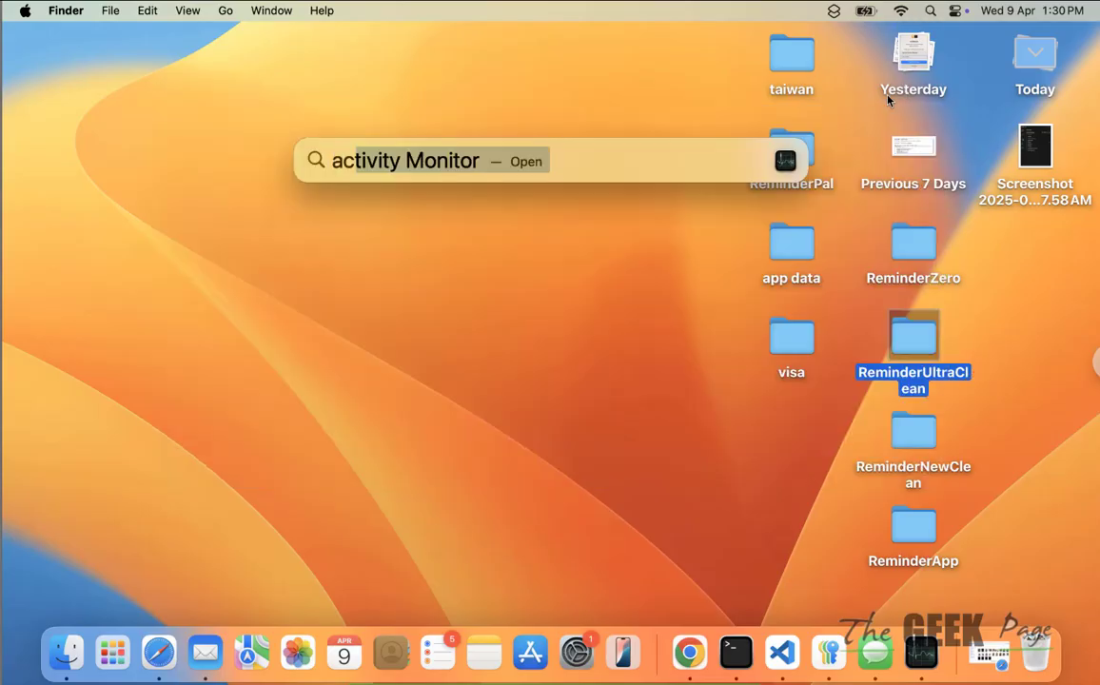
click(553, 202)
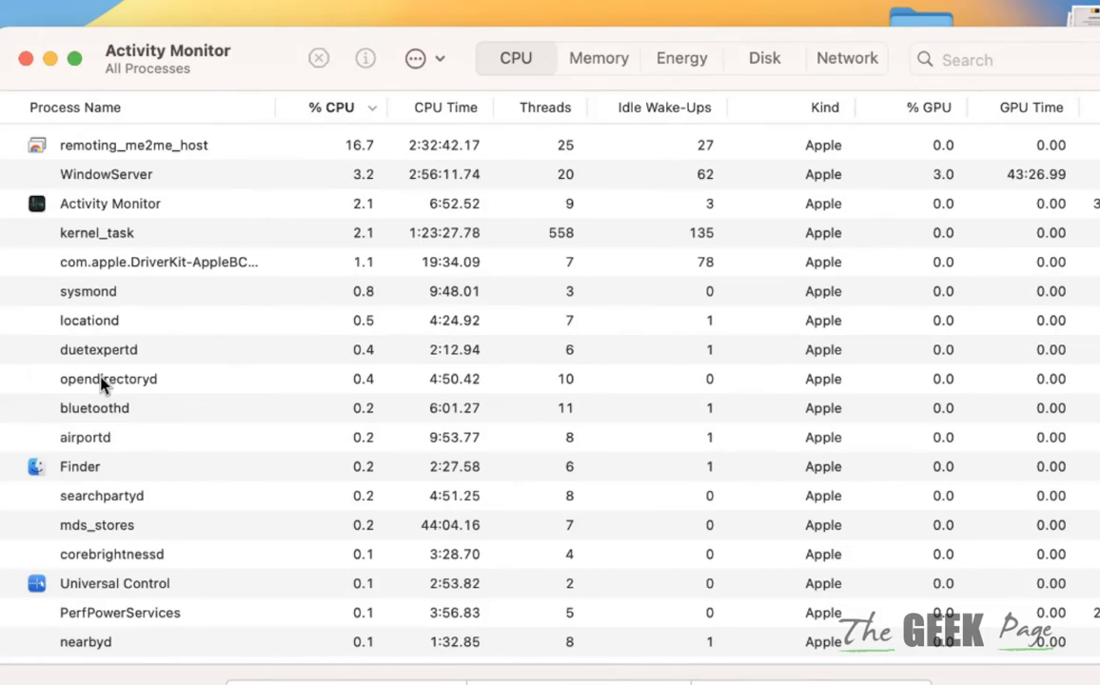
click(122, 177)
click(130, 204)
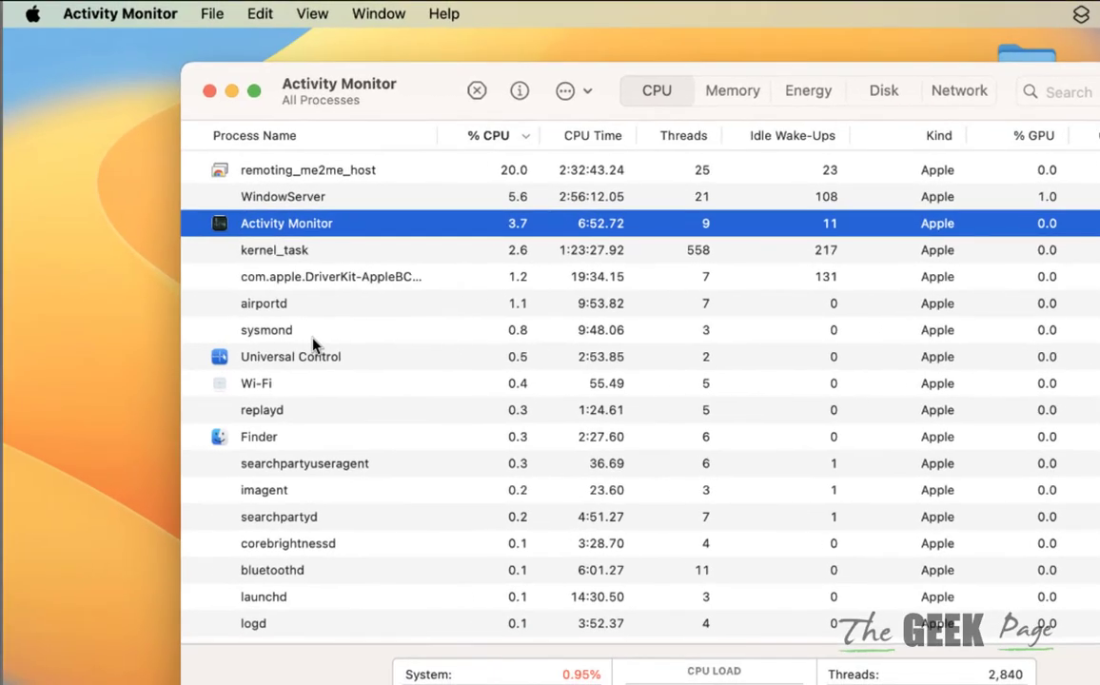
click(33, 14)
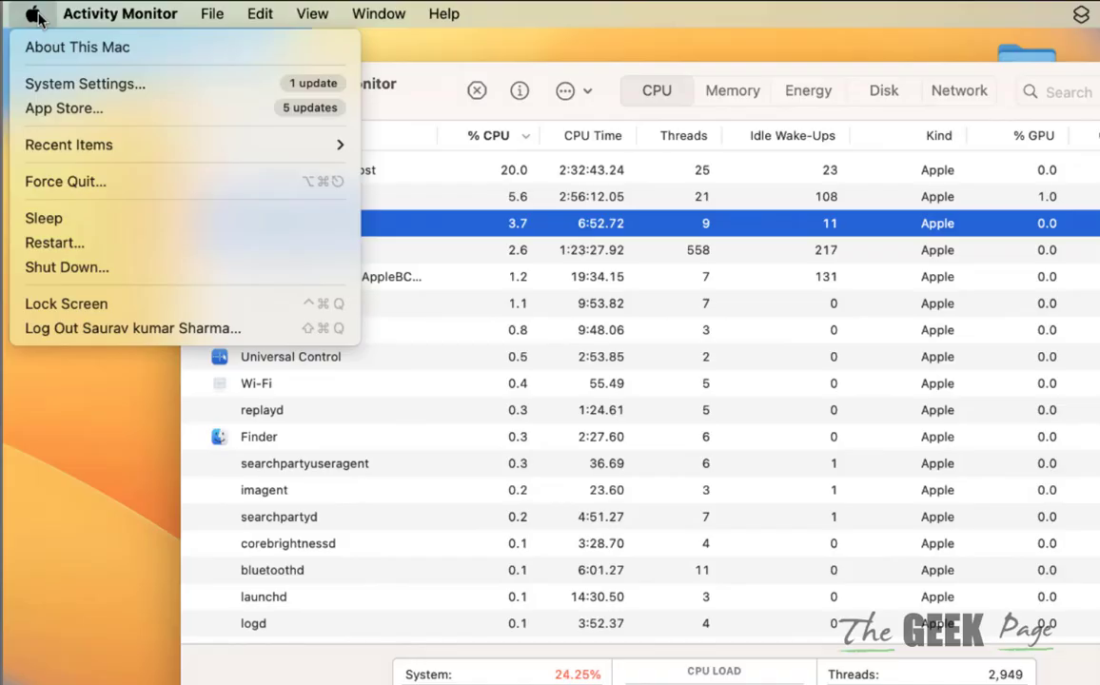
- Force quit Terminal from the Force Quit Applications window and confirm
click(65, 181)
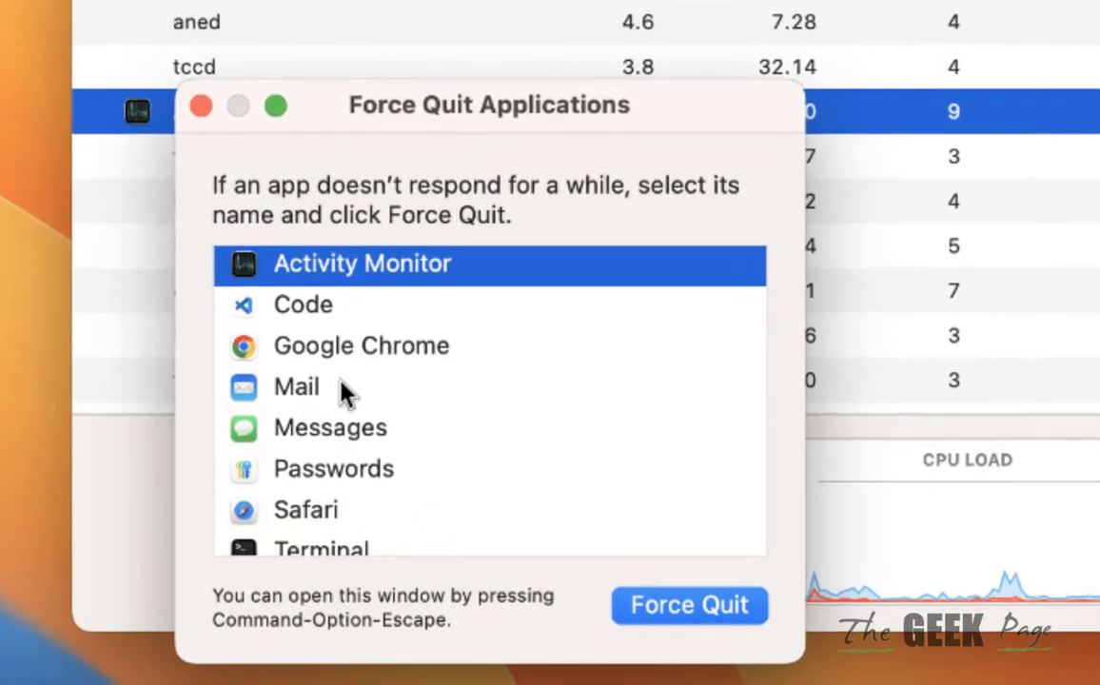
scroll(338, 393, down, 2)
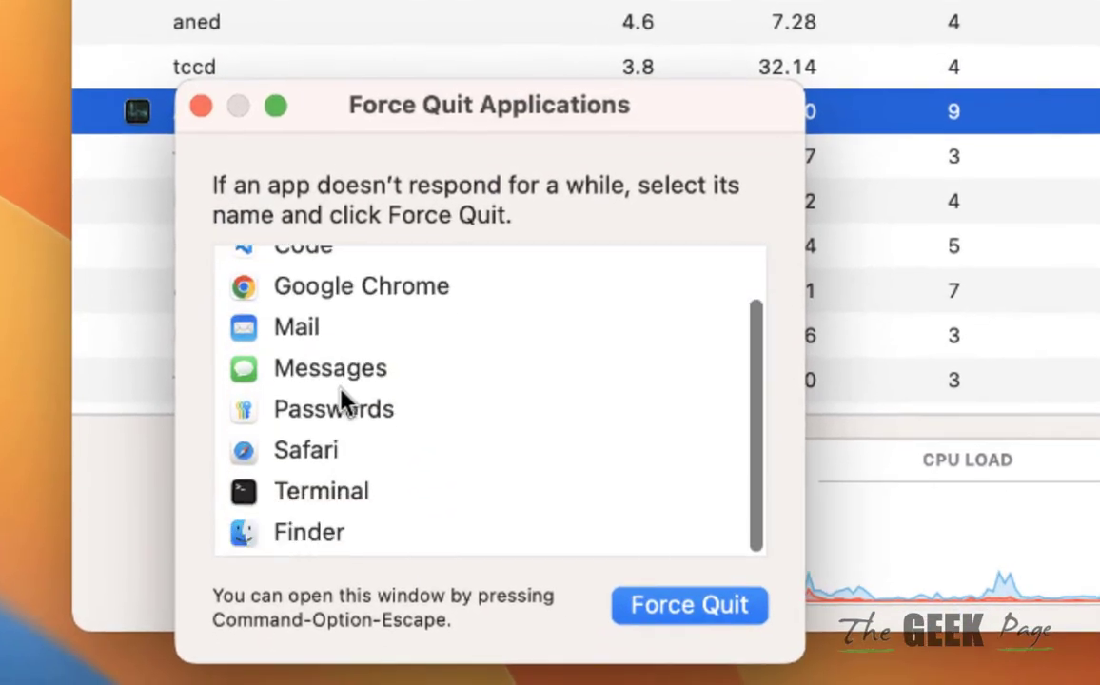
scroll(340, 396, up, 2)
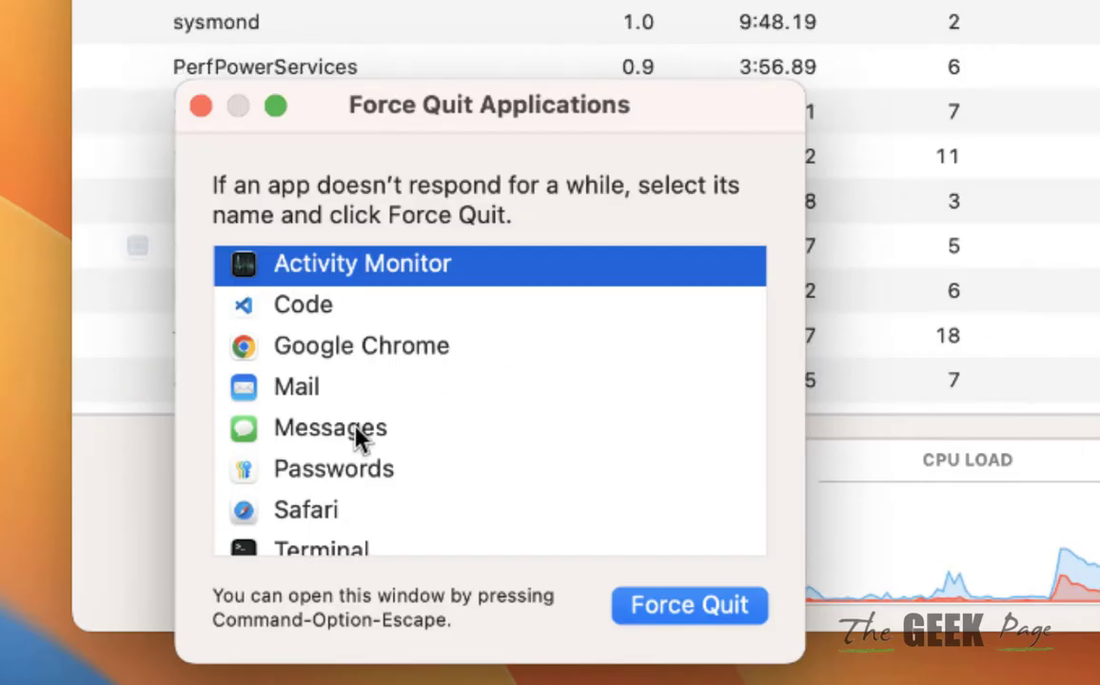
scroll(353, 419, down, 2)
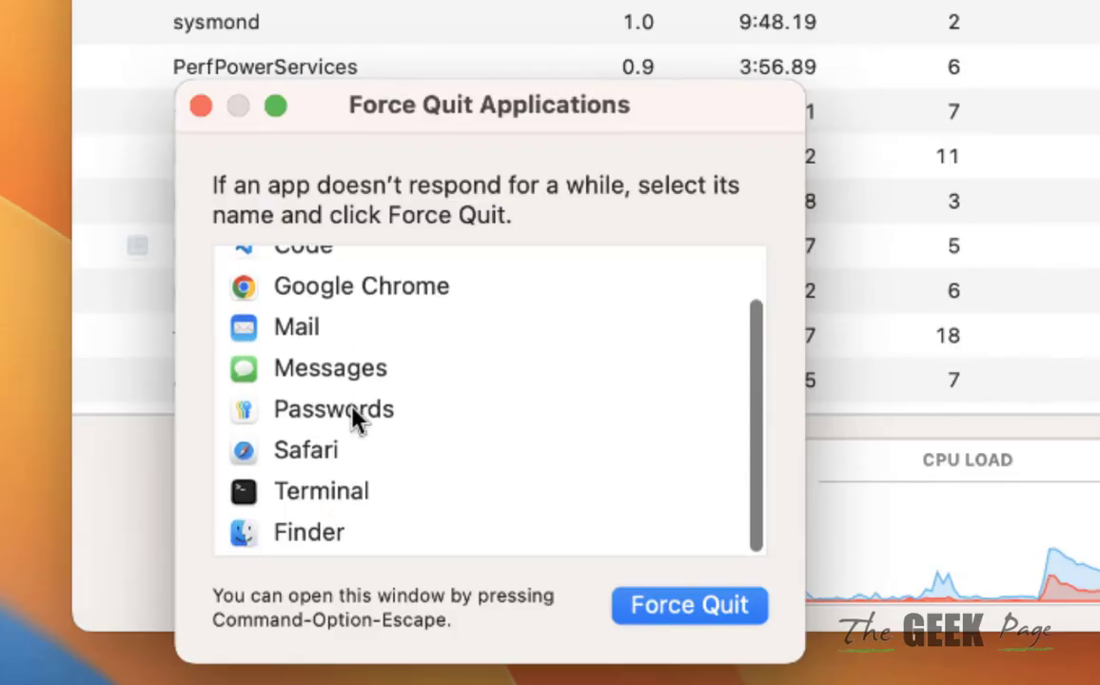
click(340, 504)
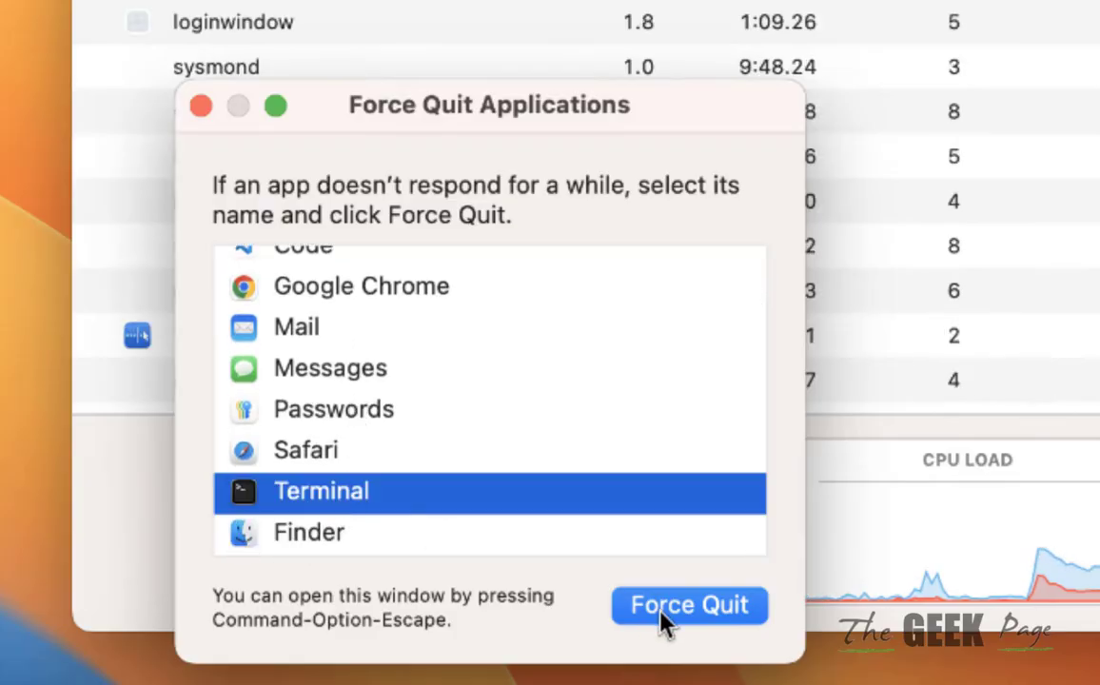
click(664, 614)
click(716, 444)
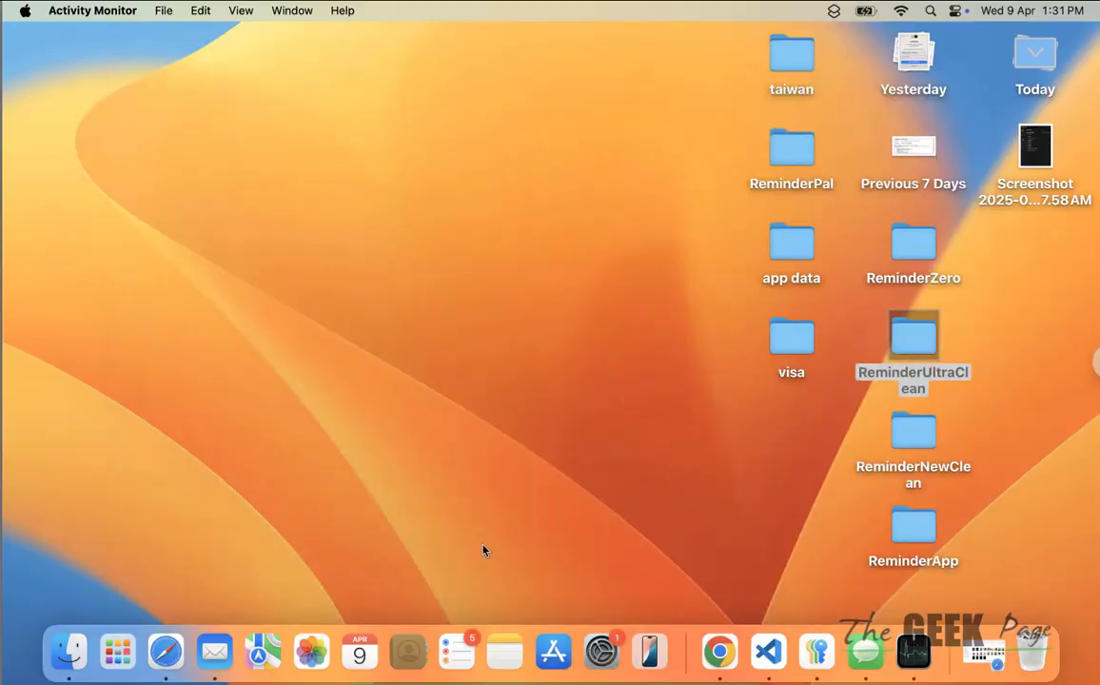
- Check Software Update in System Settings, then close the settings window
click(601, 651)
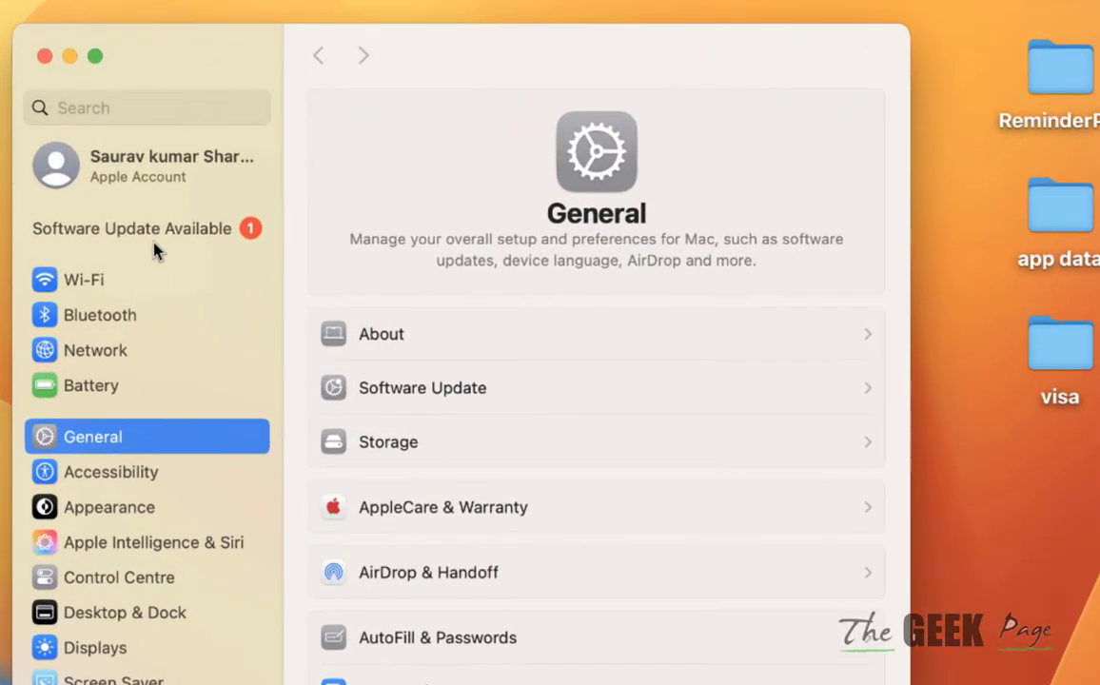
click(170, 253)
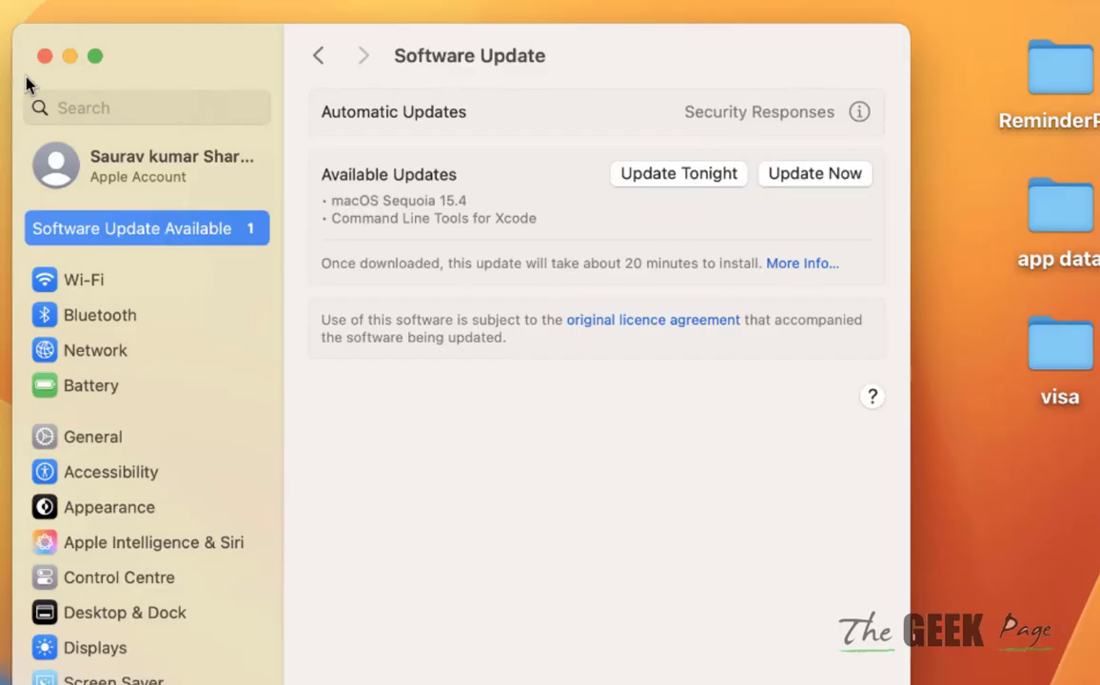
click(45, 56)
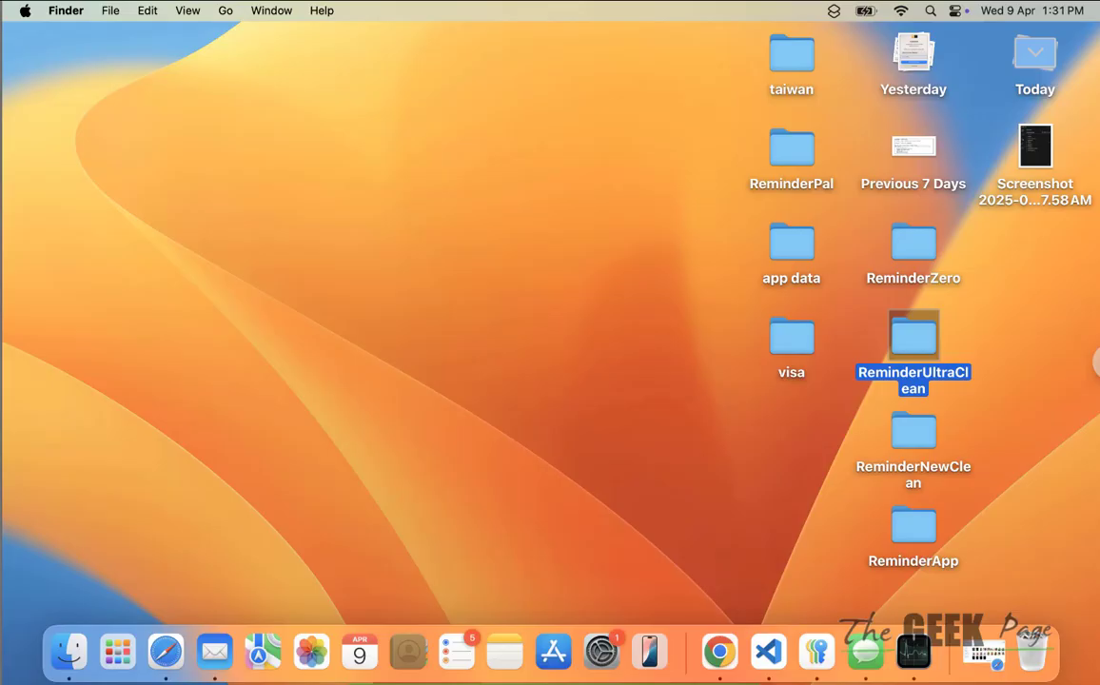
- Deselect the ReminderUltraClean folder by clicking empty desktop space
click(455, 378)
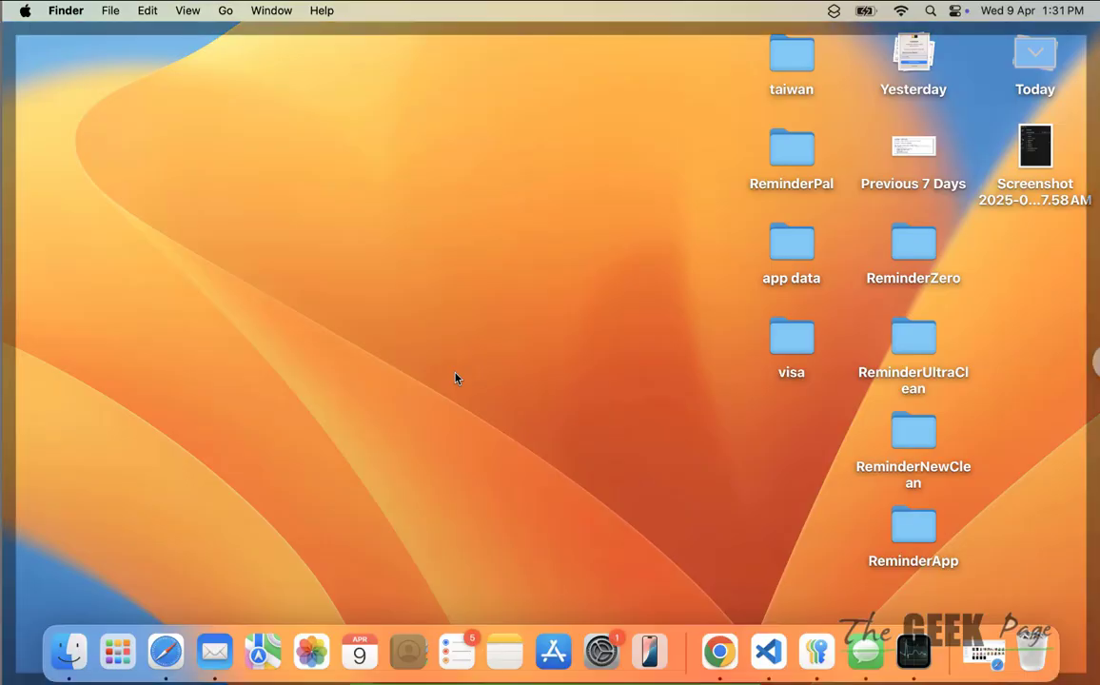